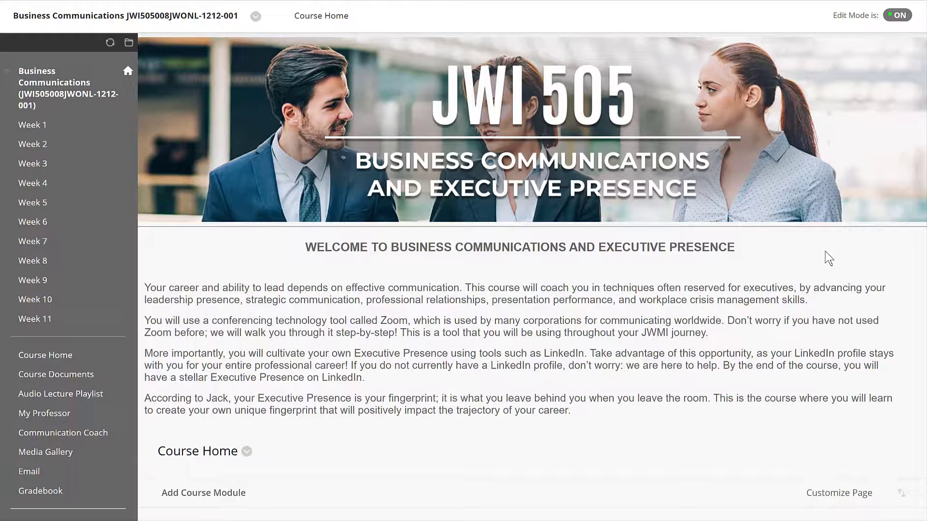
Create a new course announcement with the subject "PowerPoint Technique"
scroll(830, 259, "down", 8)
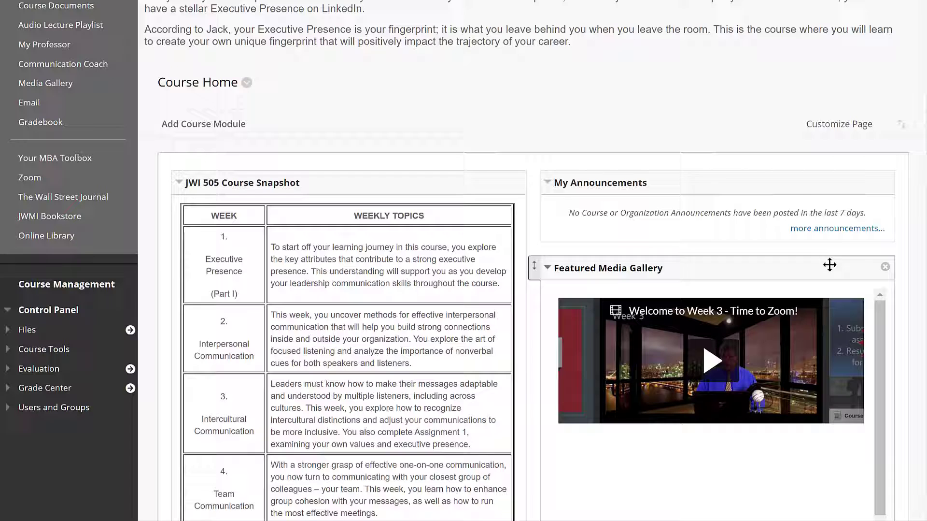
left_click(827, 232)
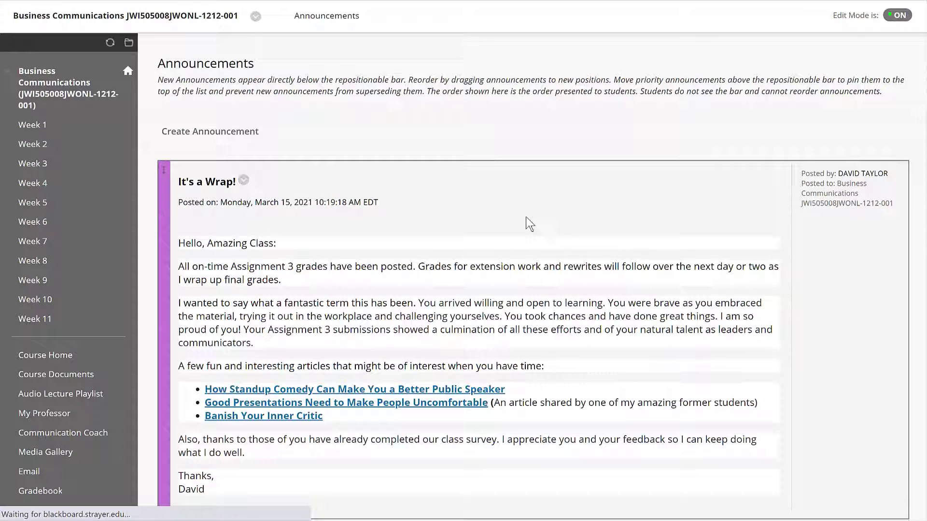
left_click(239, 137)
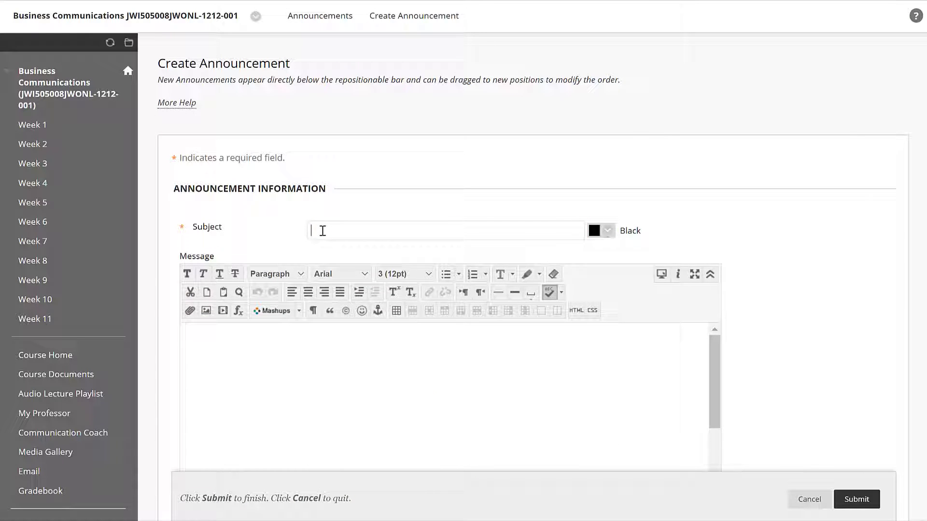
left_click(322, 231)
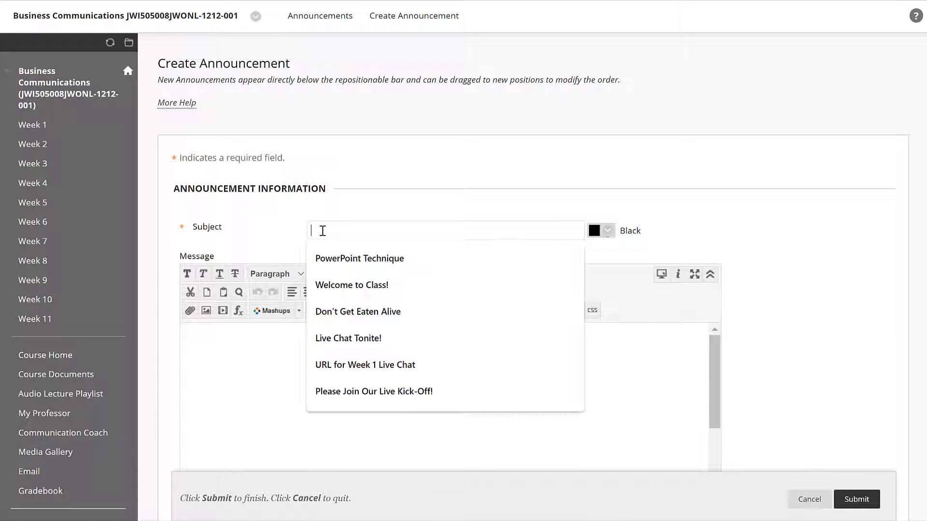
left_click(343, 259)
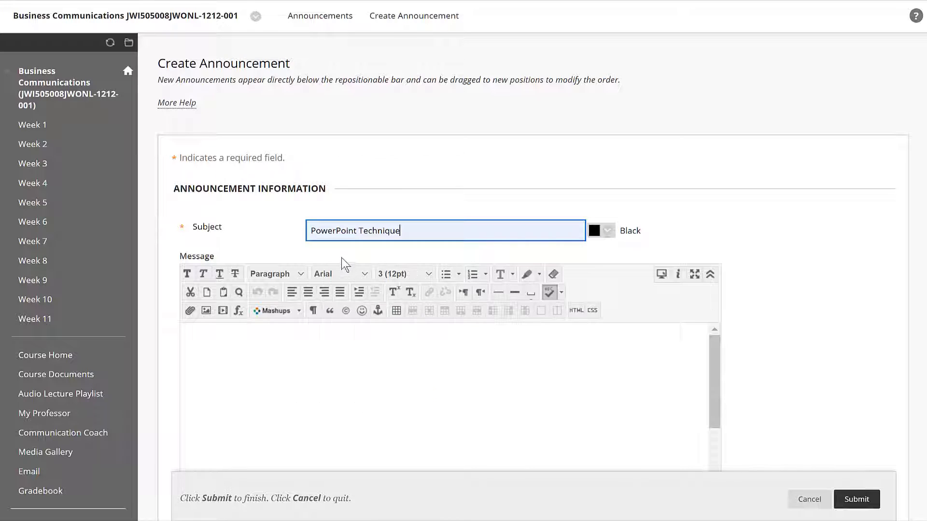
Paste the copied "Dear Class" text from the Word document into the announcement's message body
left_click(241, 341)
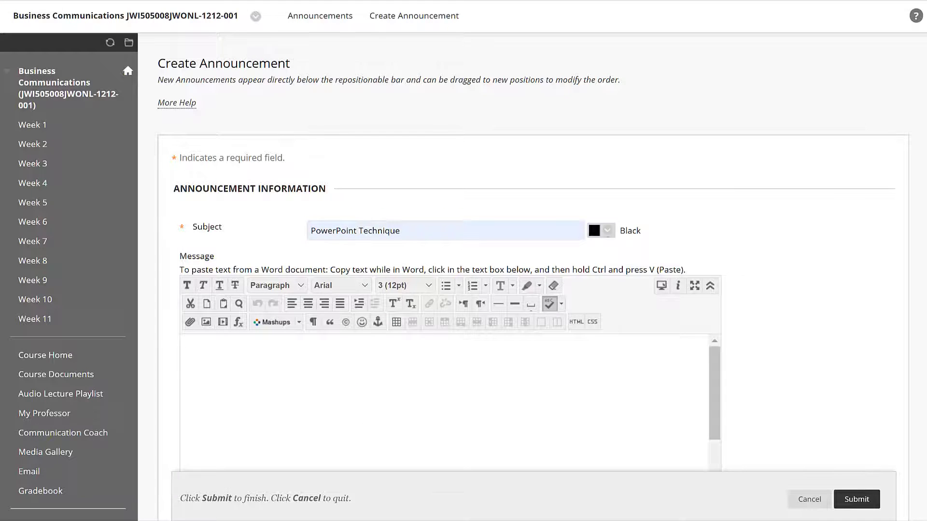
key("alt+Tab")
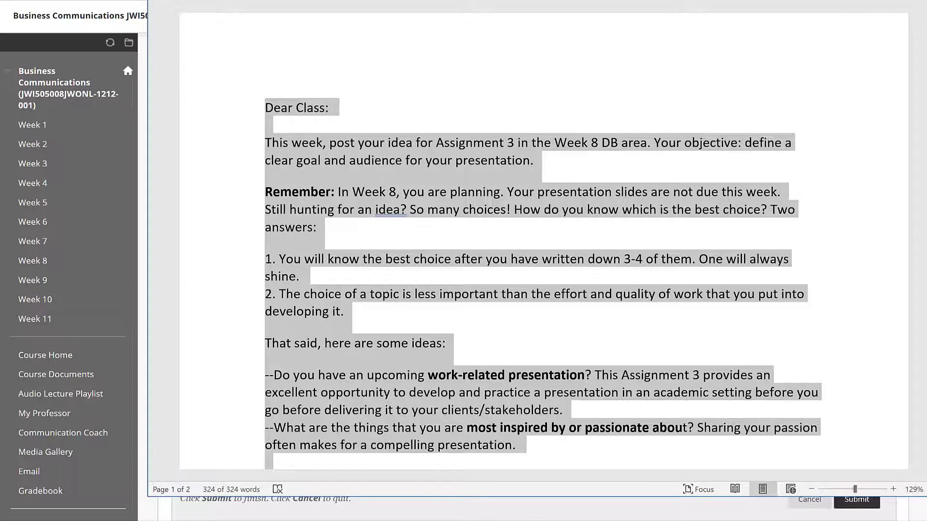
key("alt+Tab")
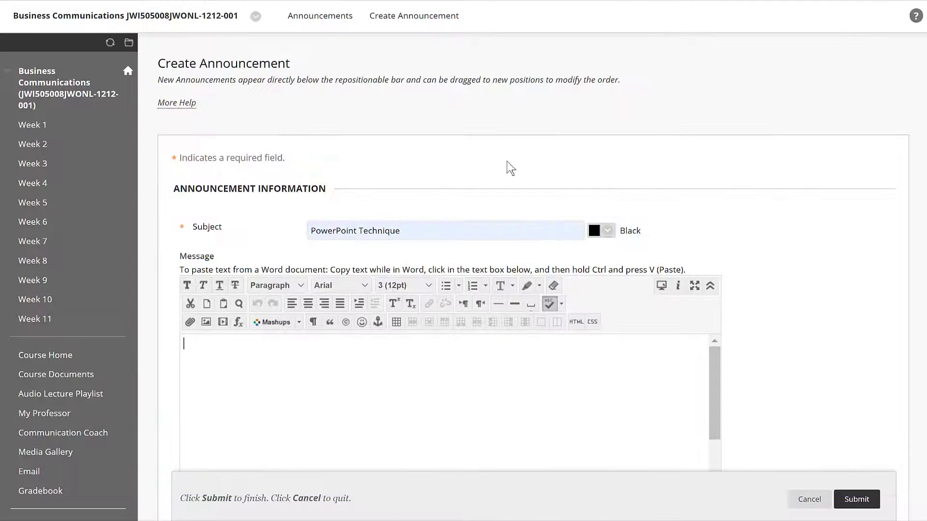
left_click(223, 359)
key("ctrl+v")
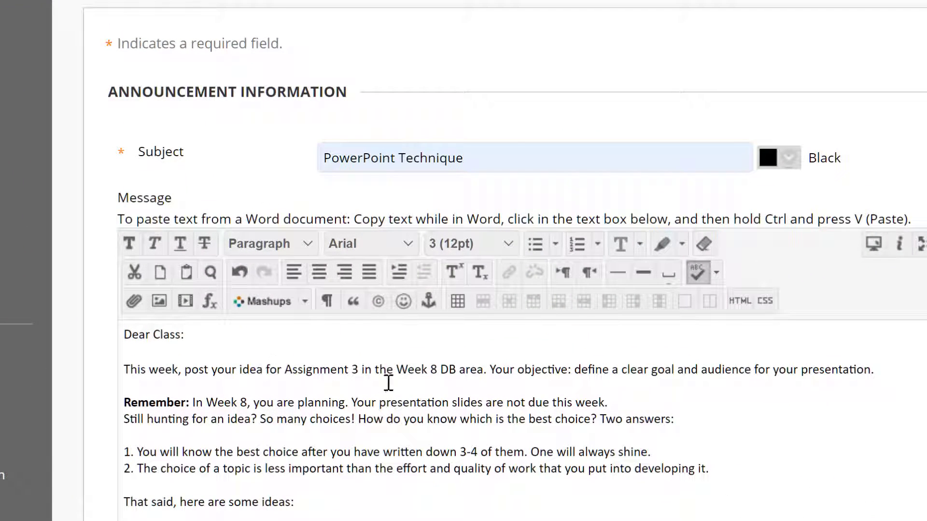
Choose create-visual.jpg from the computer as an image to insert after "Week 8 DB area." in the message
left_click(490, 369)
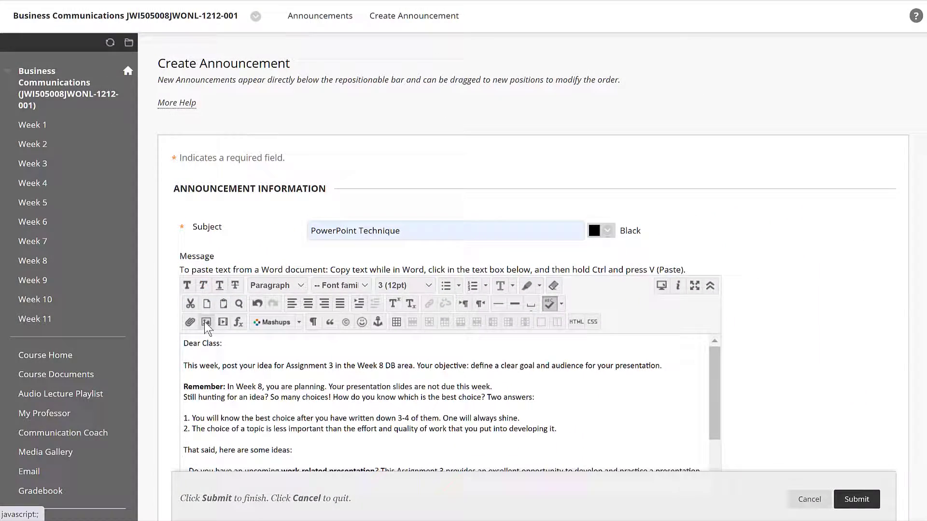
left_click(206, 322)
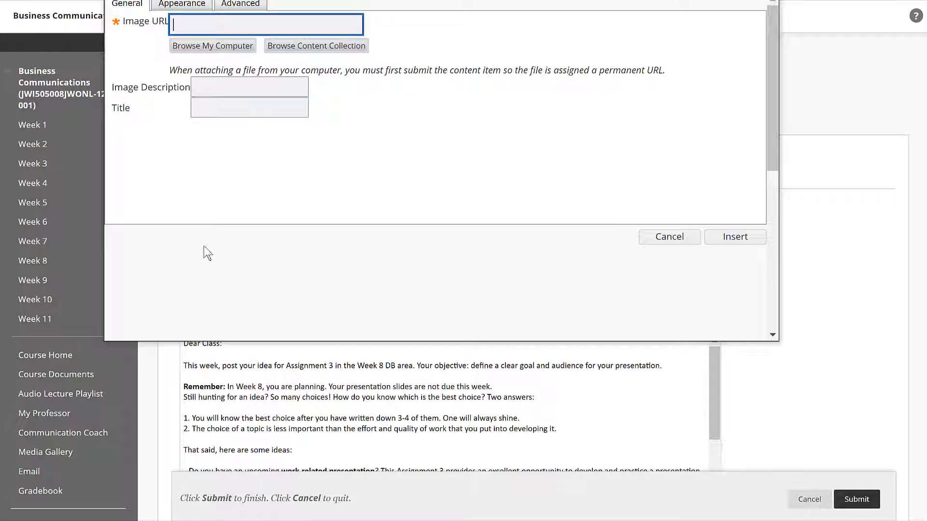
left_click(219, 51)
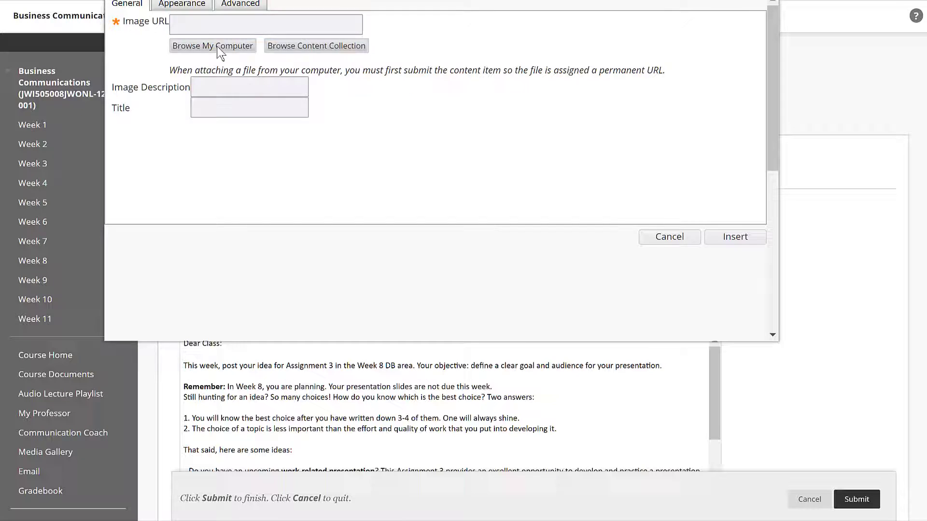
left_click(279, 71)
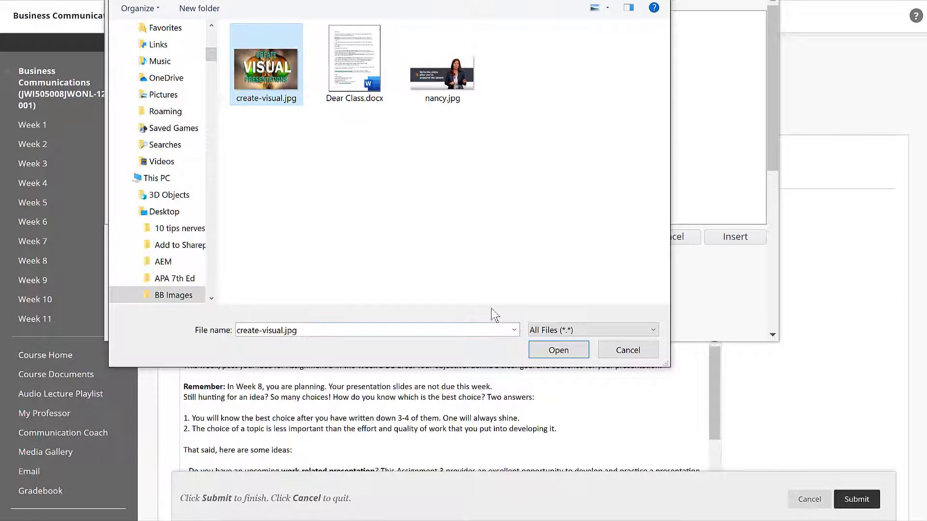
left_click(560, 350)
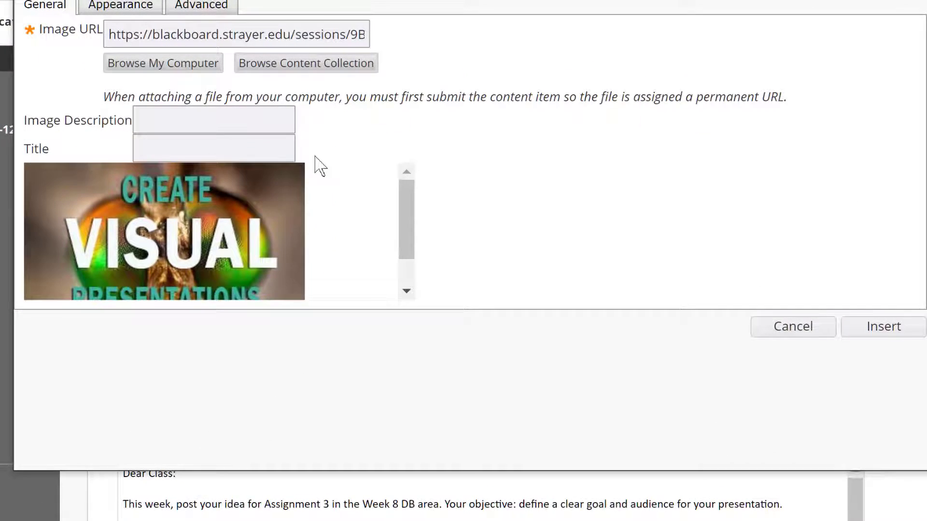
Set the image description to "Create Visual Presentations" and the image alignment to Right
left_click(168, 122)
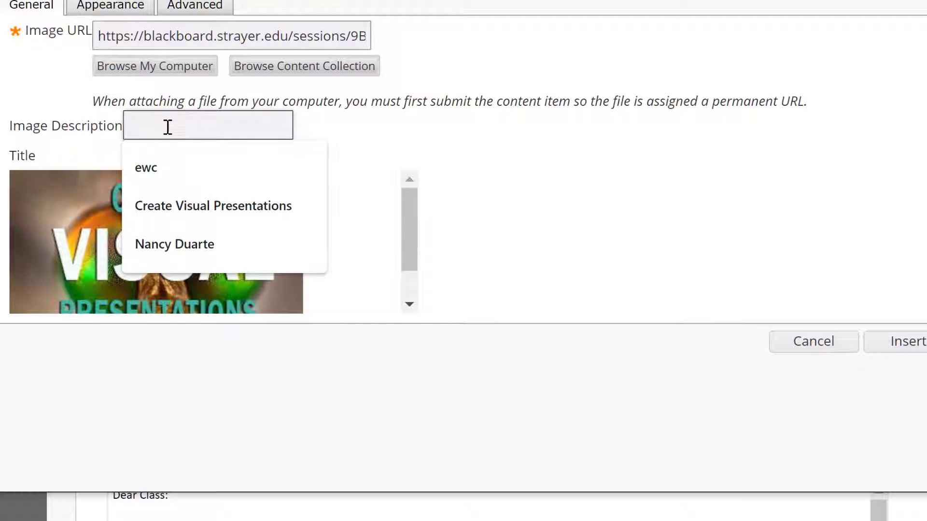
left_click(184, 206)
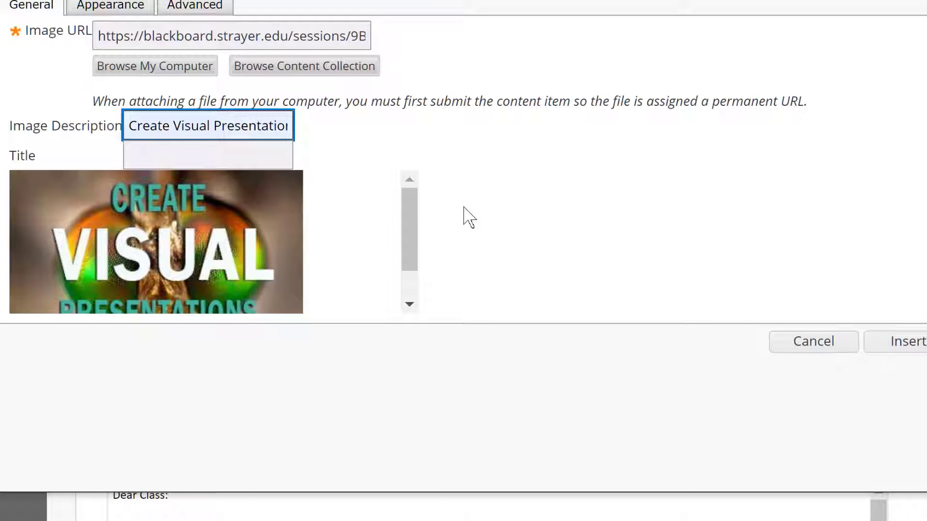
left_click(127, 11)
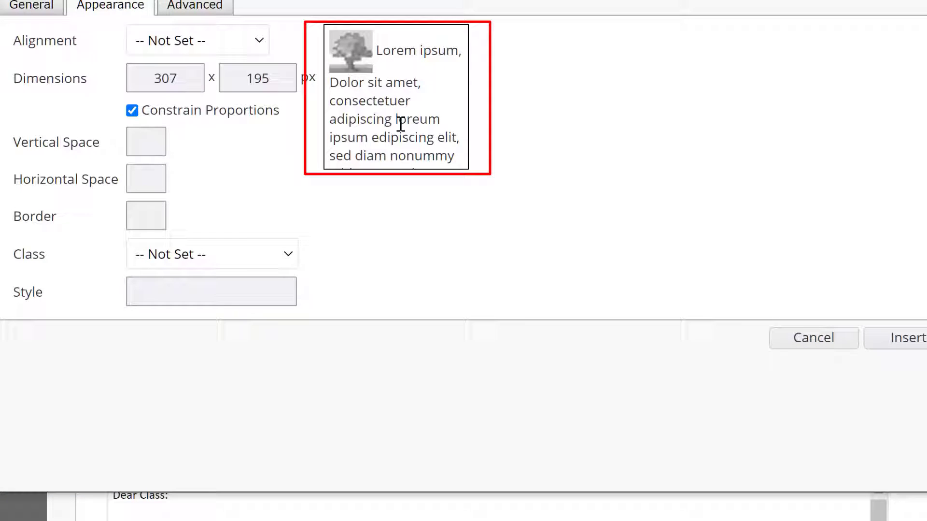
left_click(260, 41)
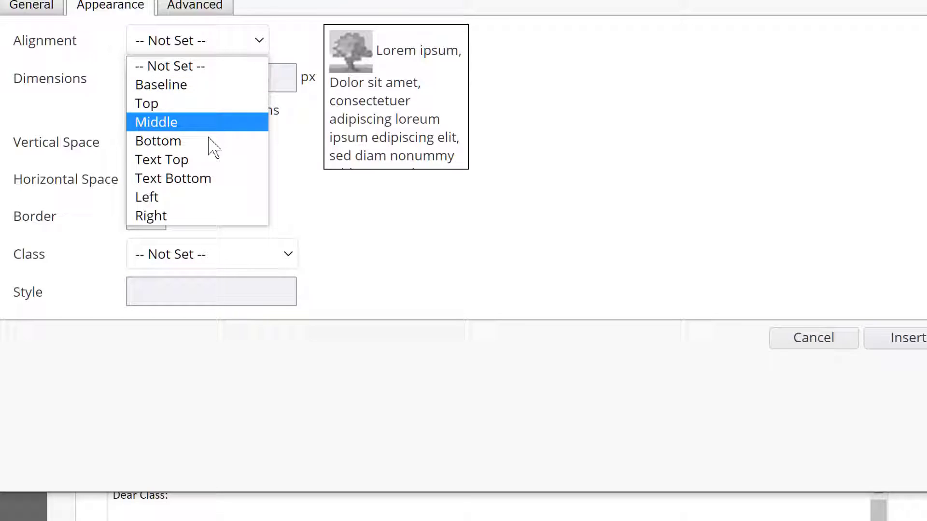
left_click(176, 216)
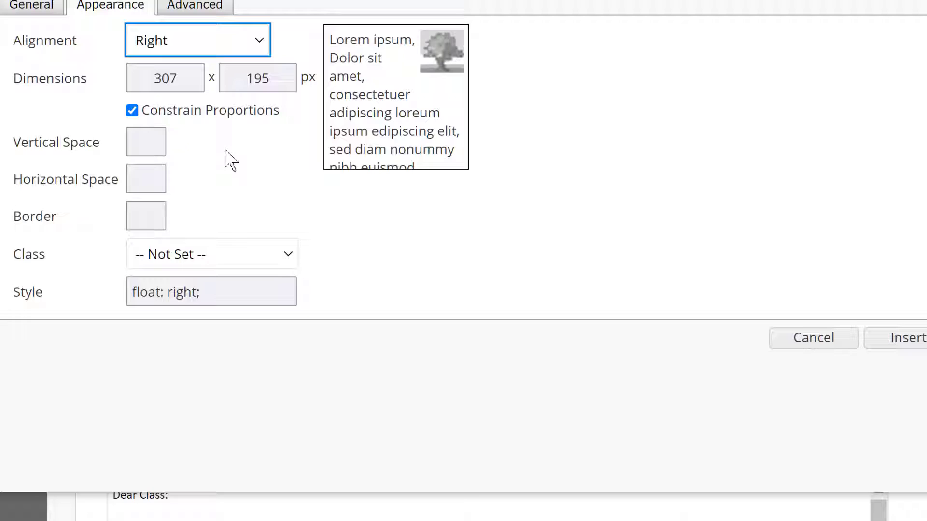
Set the image width to 200 px with its proportions constrained
double_click(166, 77)
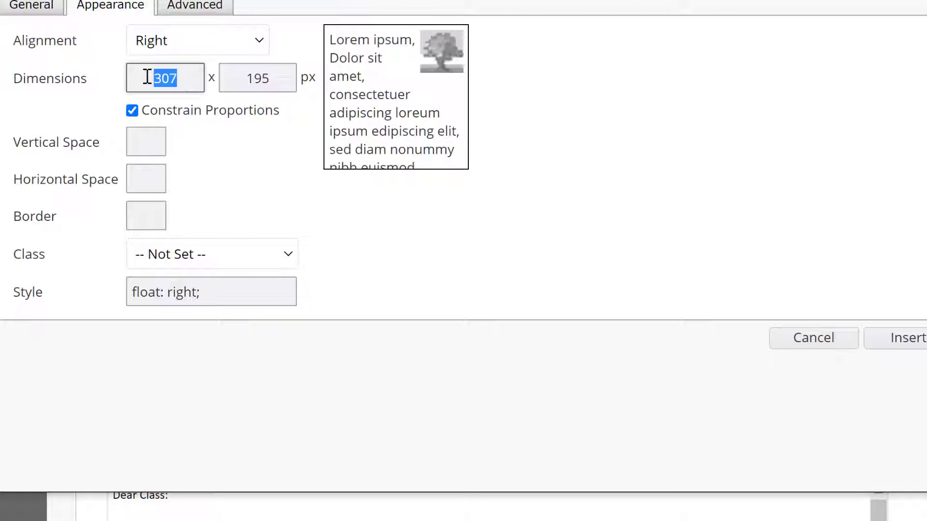
type("200")
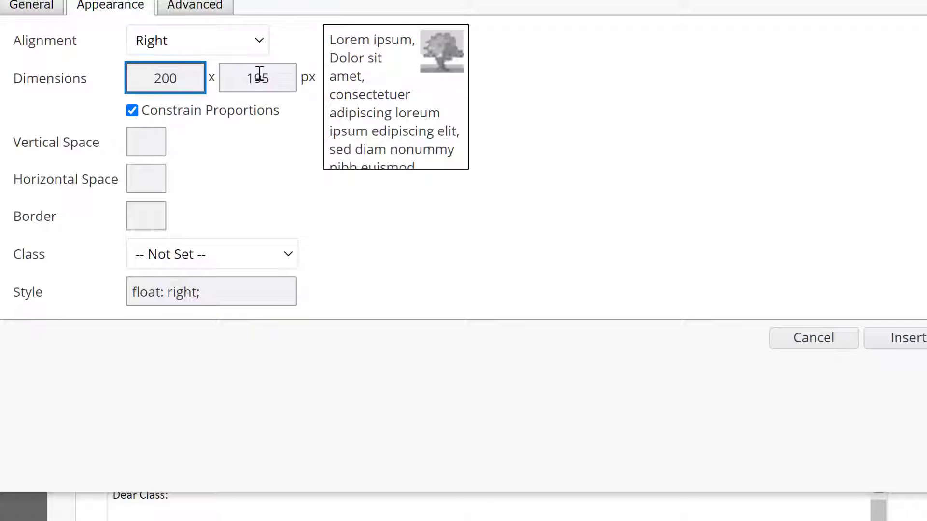
left_click(275, 76)
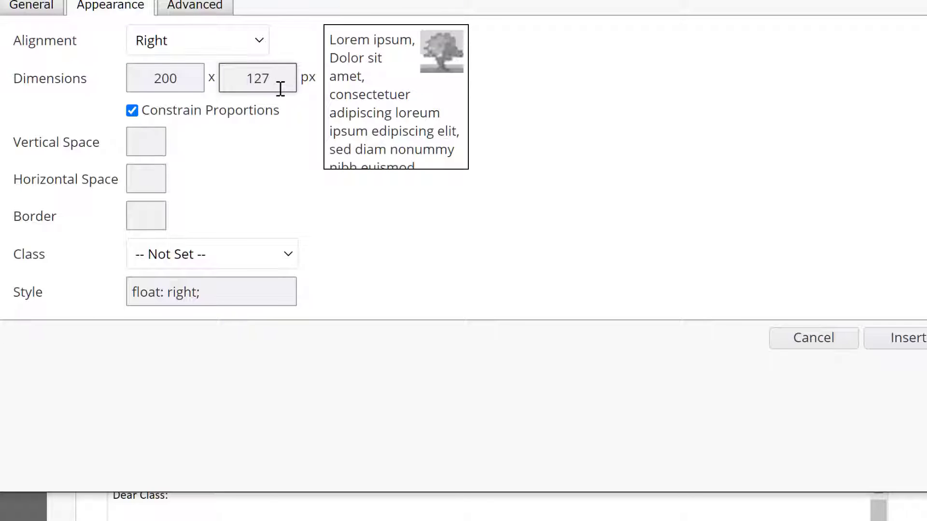
left_click(281, 88)
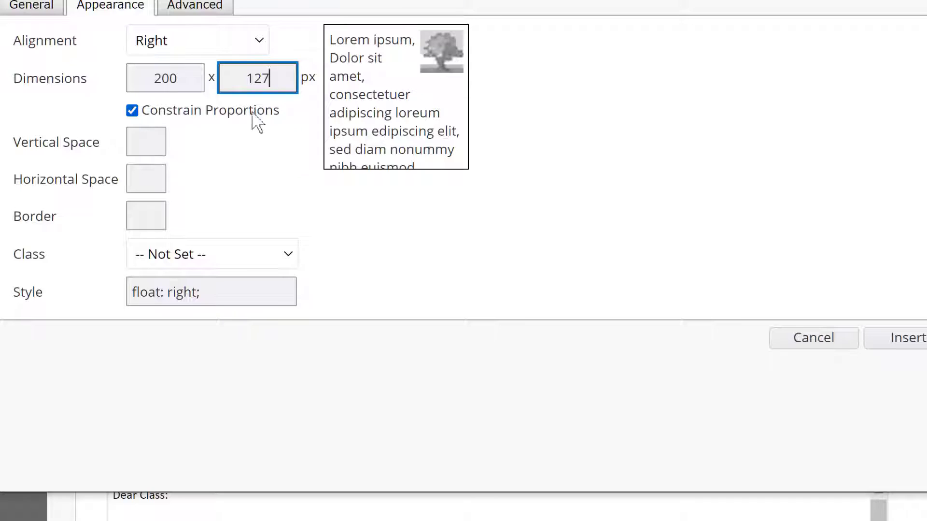
left_click(146, 143)
left_click(185, 142)
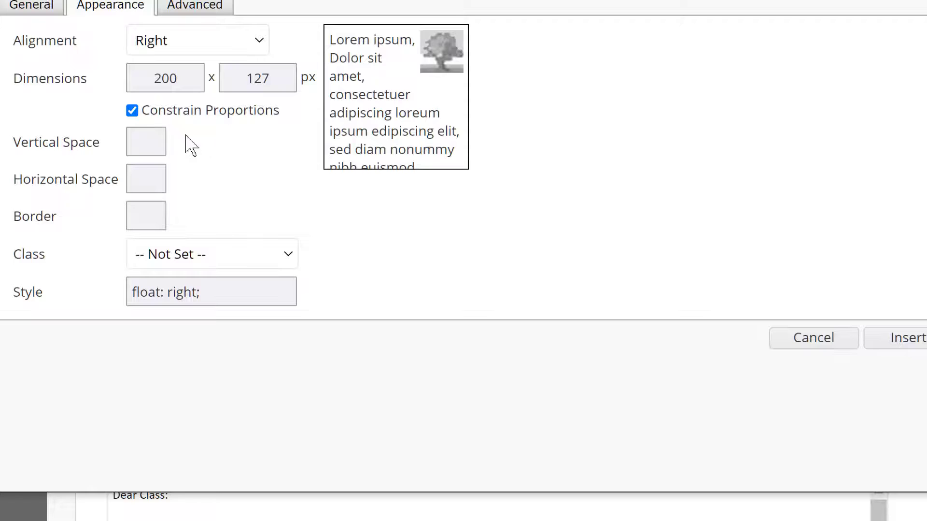
Try horizontal spacing values of 5 and 3 around the image
left_click(147, 180)
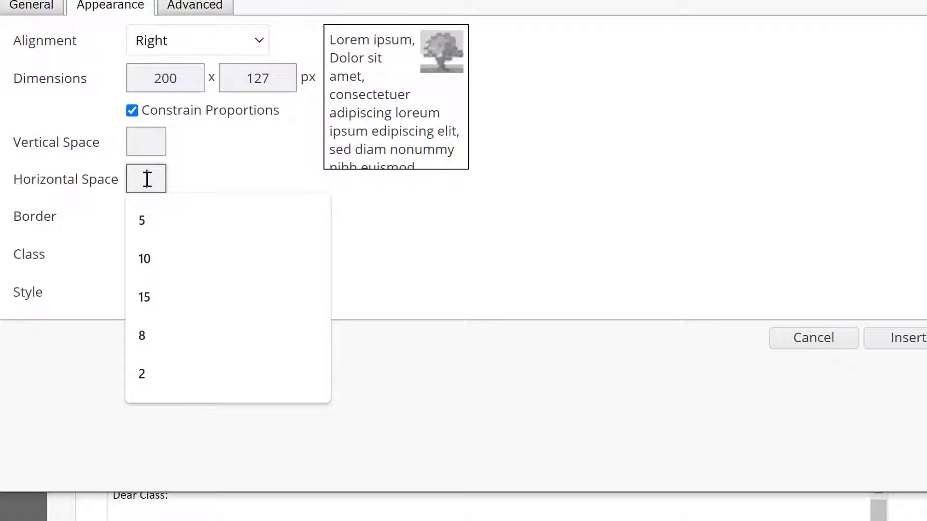
left_click(141, 217)
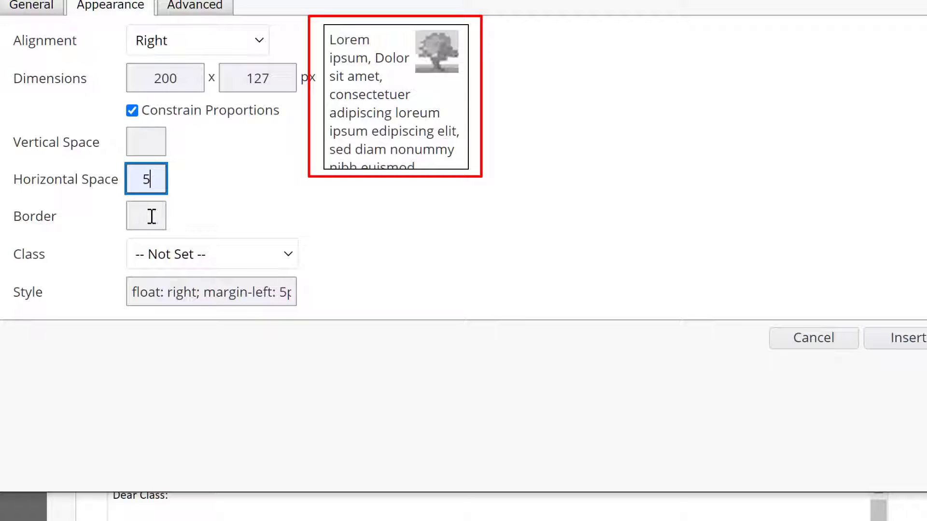
left_click_drag(156, 179, 130, 177)
type("3")
left_click(260, 220)
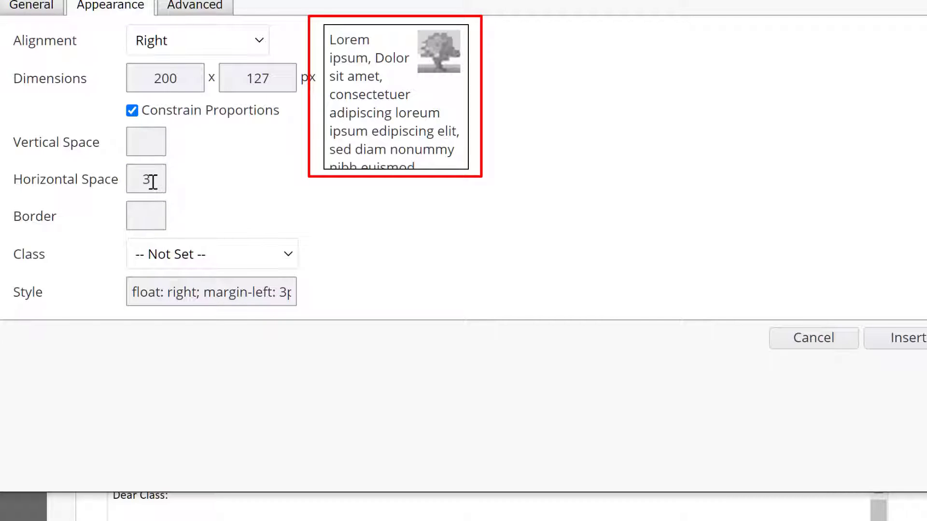
Set the image's horizontal space to 2 and insert the image into the message
left_click_drag(151, 182, 128, 178)
type("2")
left_click(273, 208)
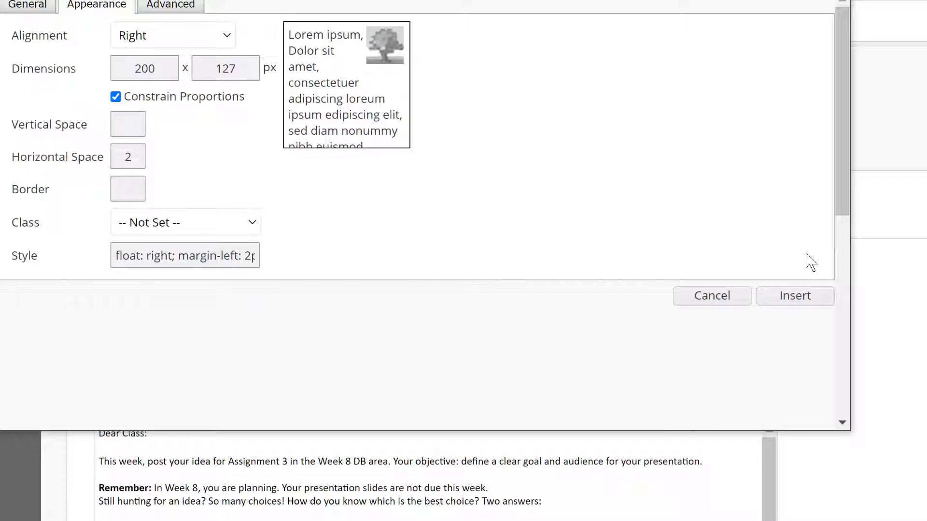
left_click(791, 296)
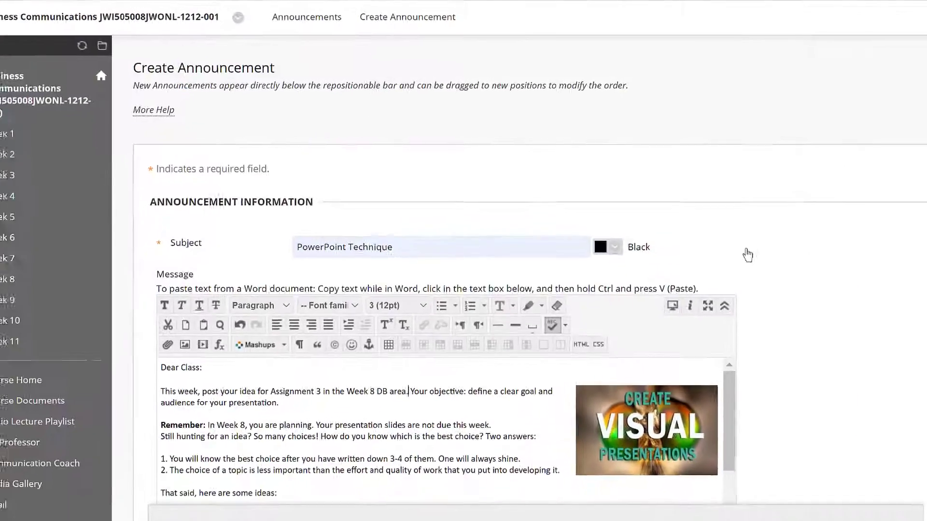
Enlarge the inserted image slightly in the message by its lower-left corner
scroll(788, 248, "down", 5)
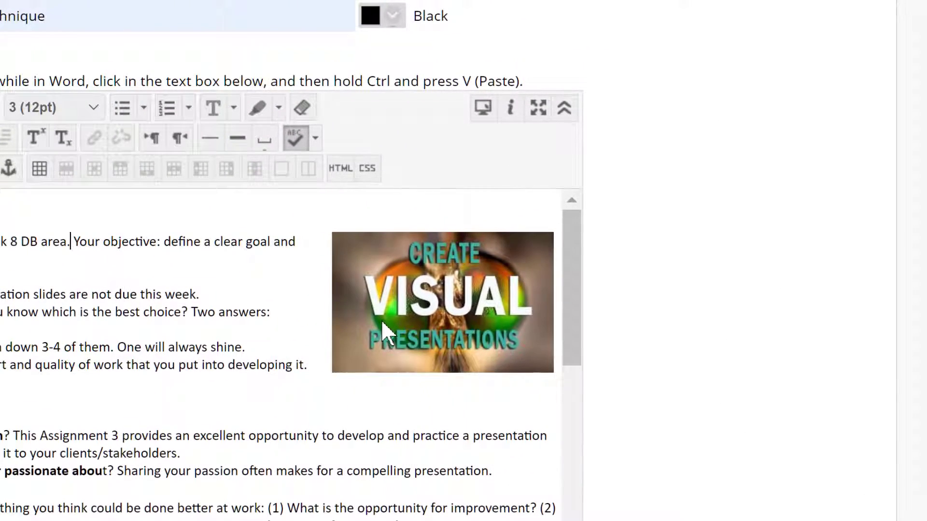
left_click(381, 312)
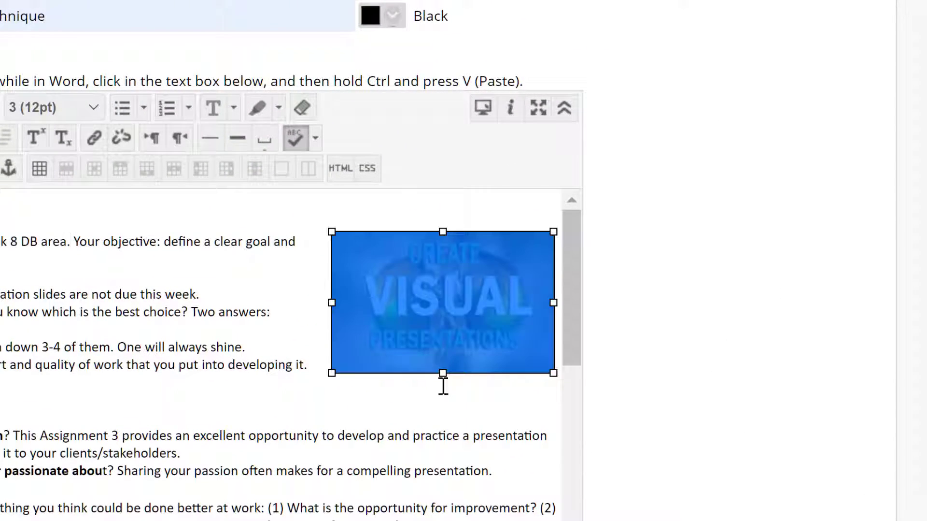
left_click(333, 373)
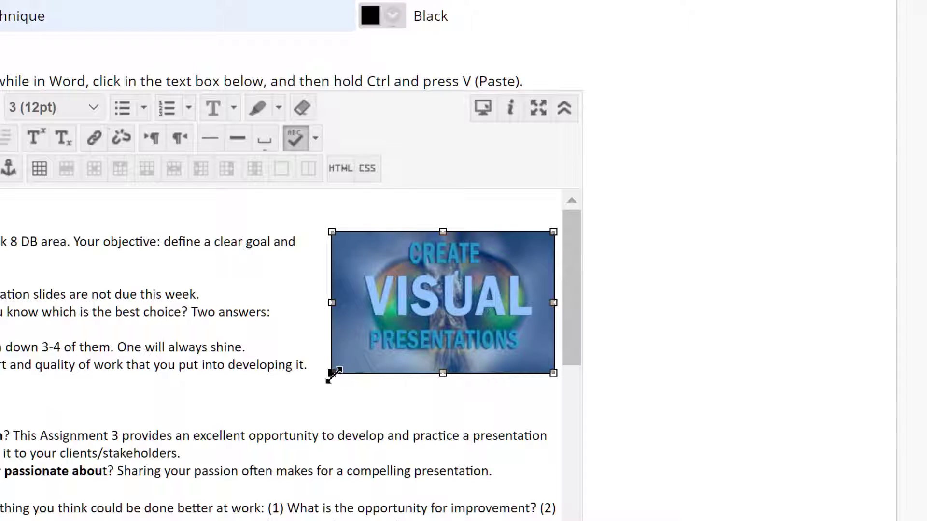
mouse_move(333, 372)
left_mouse_down()
mouse_move(342, 384)
mouse_move(369, 332)
mouse_move(369, 358)
mouse_move(320, 402)
left_mouse_up()
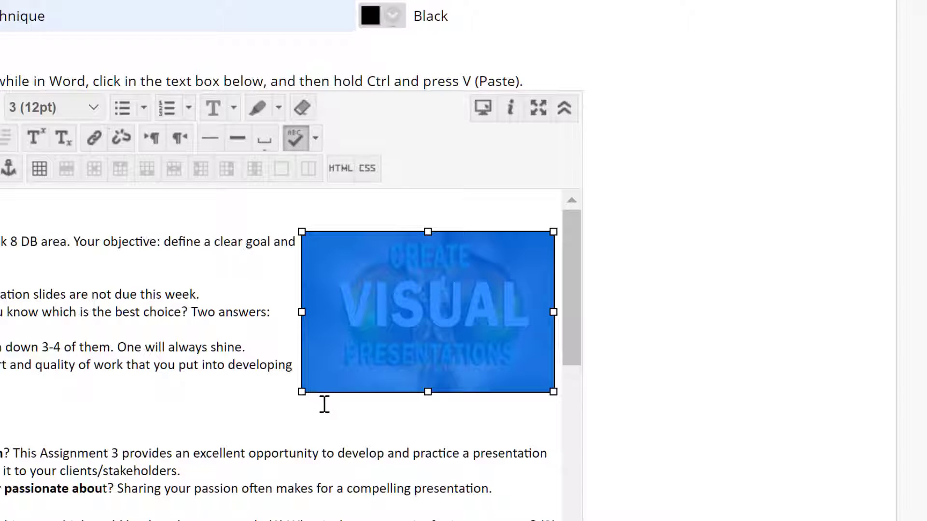
left_click(329, 399)
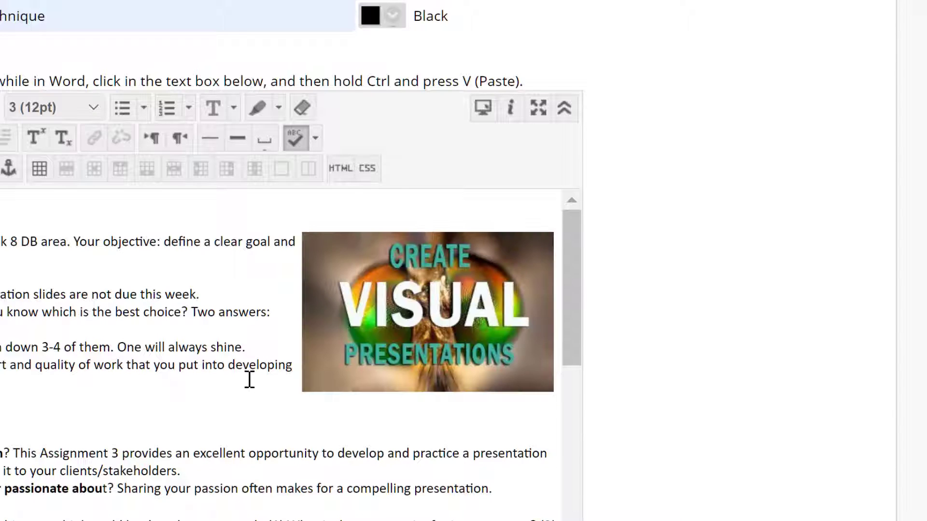
Set the horizontal space of the "Create Visual Presentations" image to 4 and update it in the message
right_click(370, 306)
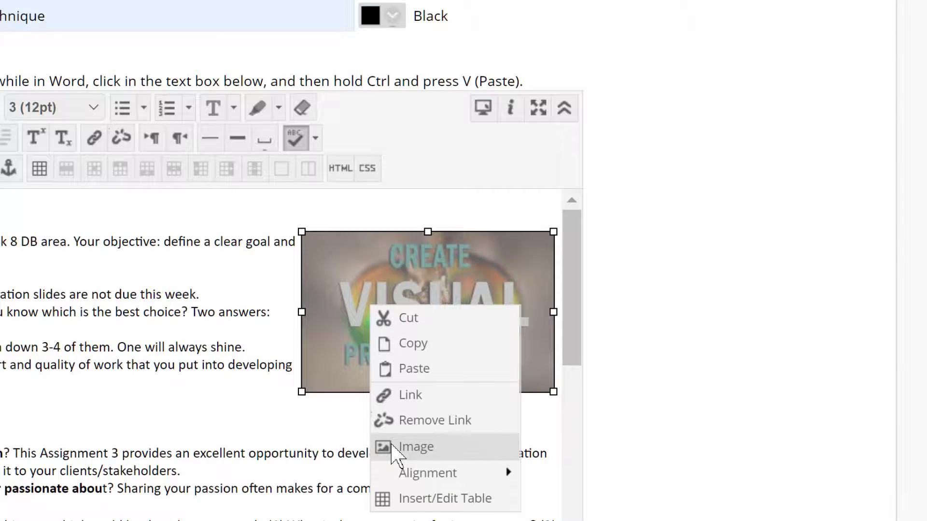
left_click(396, 452)
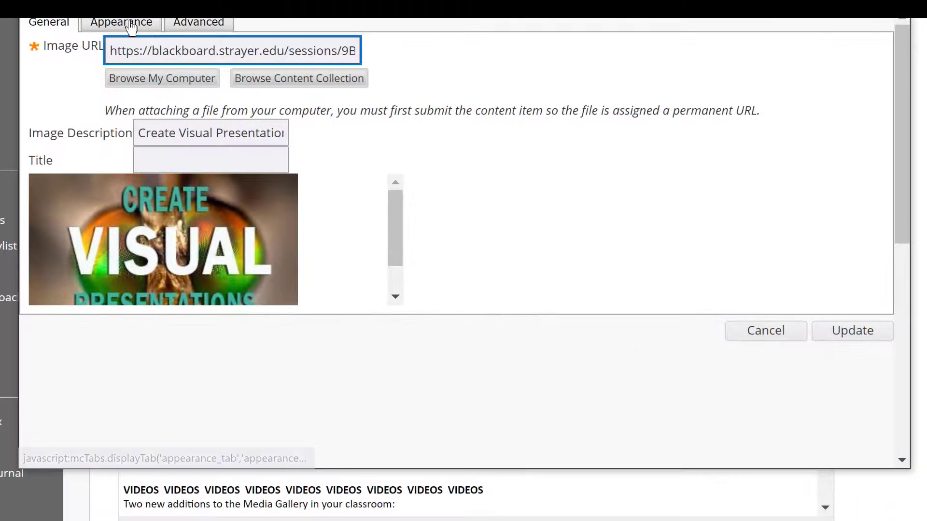
left_click(131, 26)
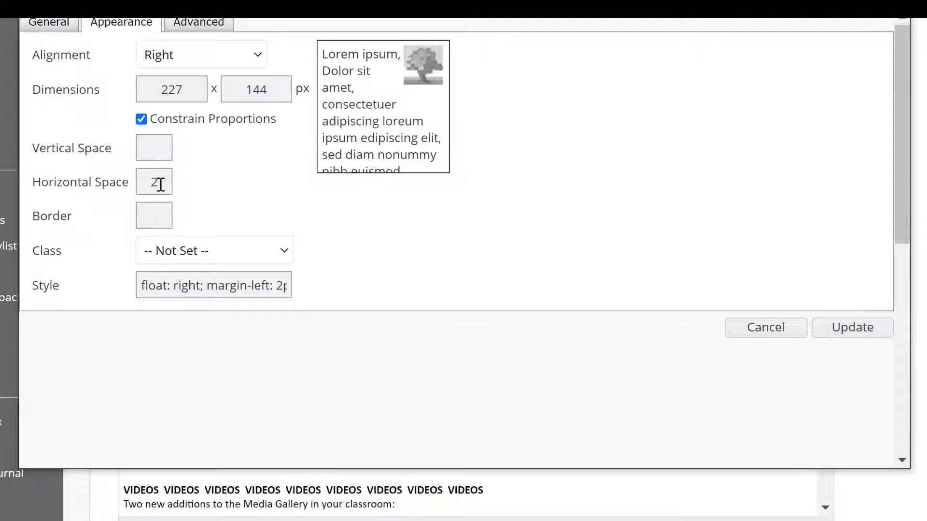
left_click_drag(160, 184, 151, 184)
type("4")
left_click(230, 191)
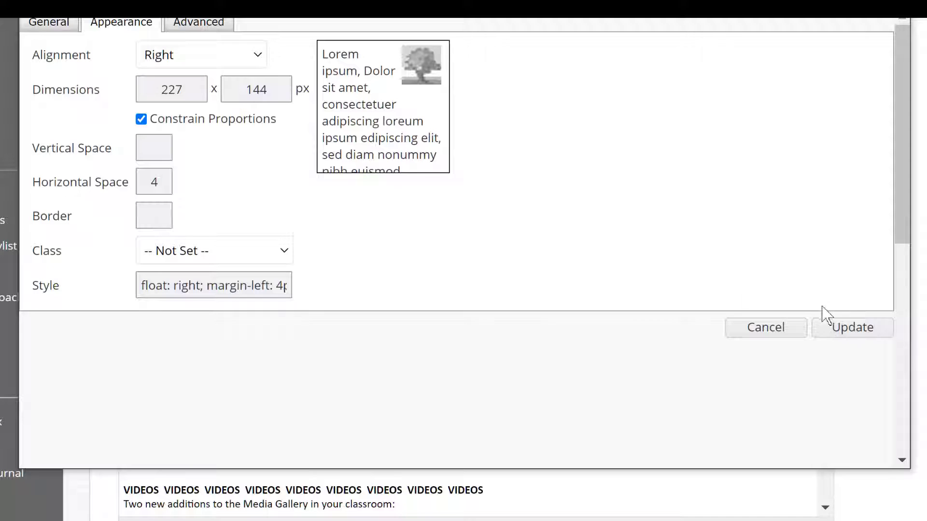
left_click(839, 331)
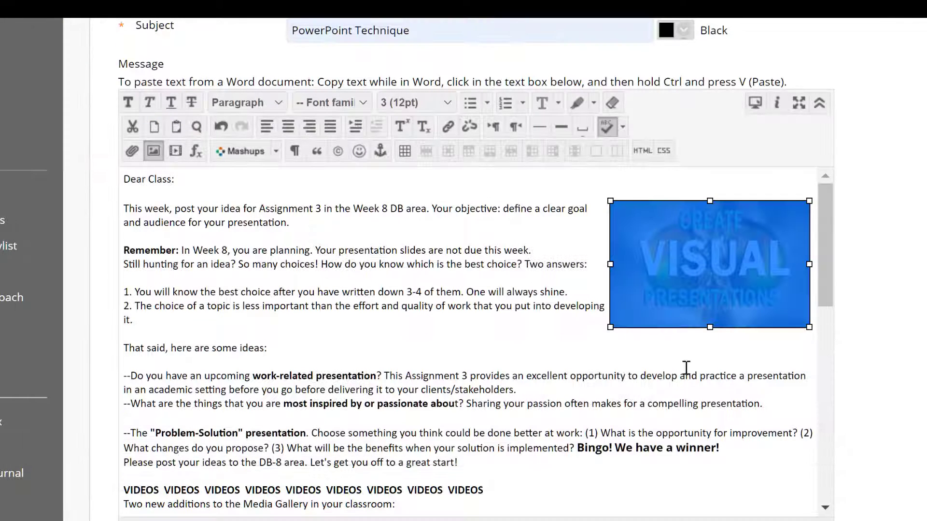
left_click_drag(672, 359, 599, 336)
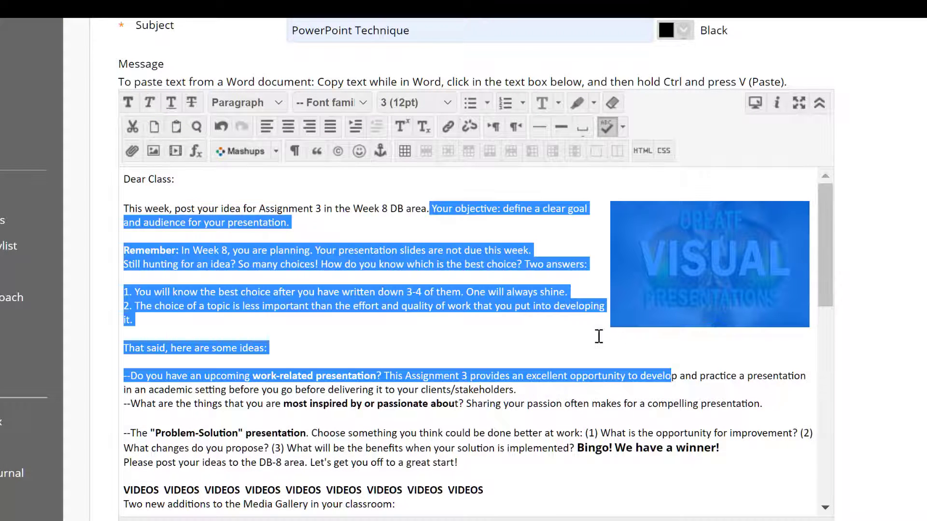
left_click(605, 201)
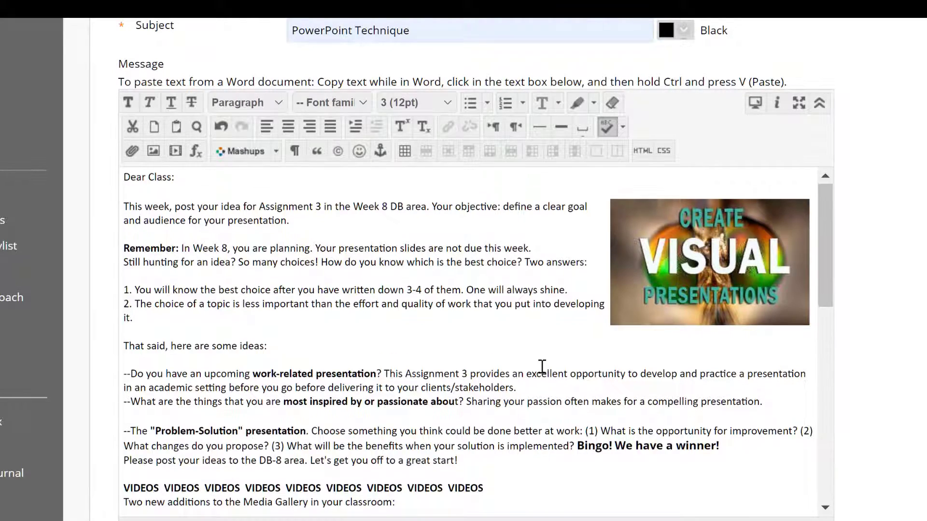
Choose nancy.jpg from the computer as a new image before the VIDEOS line, with the image description "Nancy Duarte"
scroll(548, 367, "down", 5)
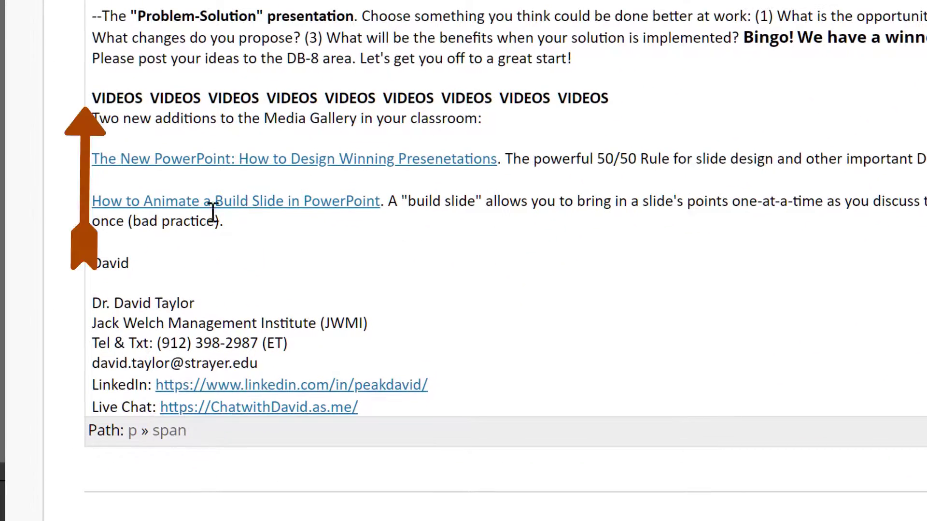
left_click(92, 94)
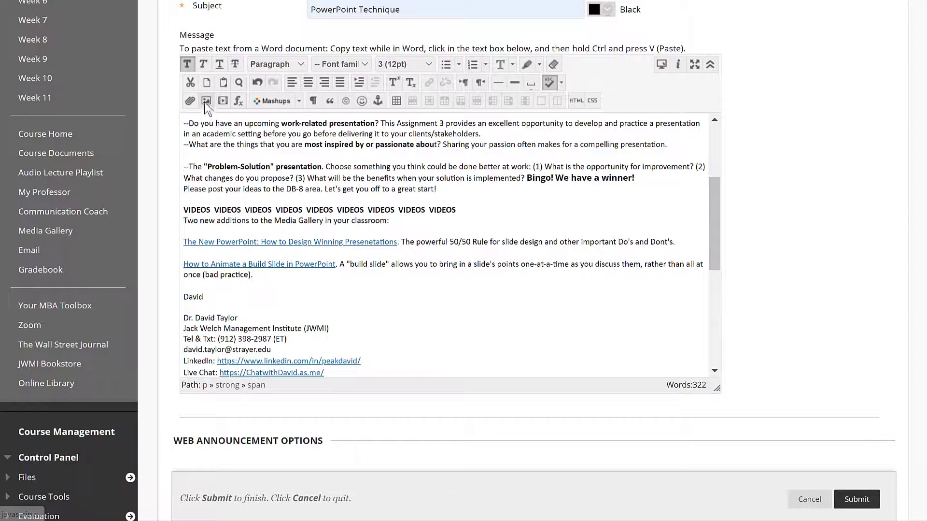
left_click(196, 71)
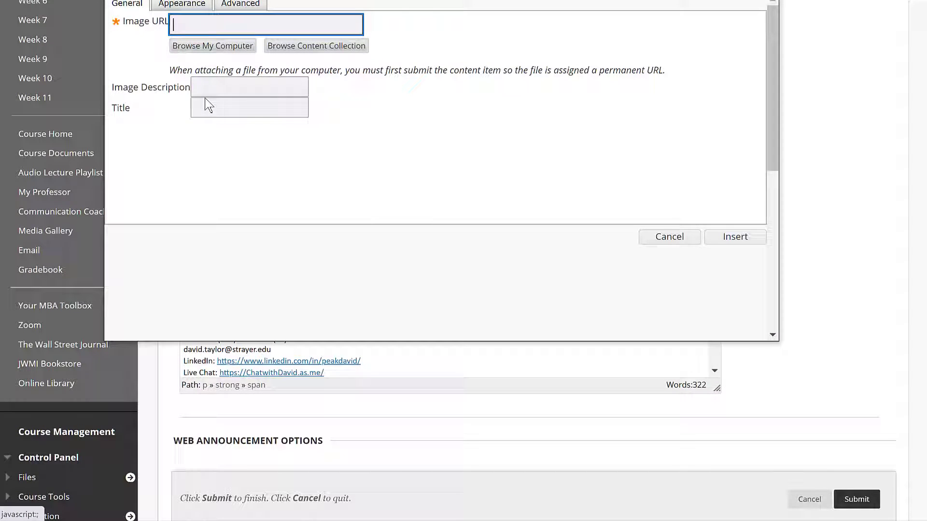
left_click(213, 46)
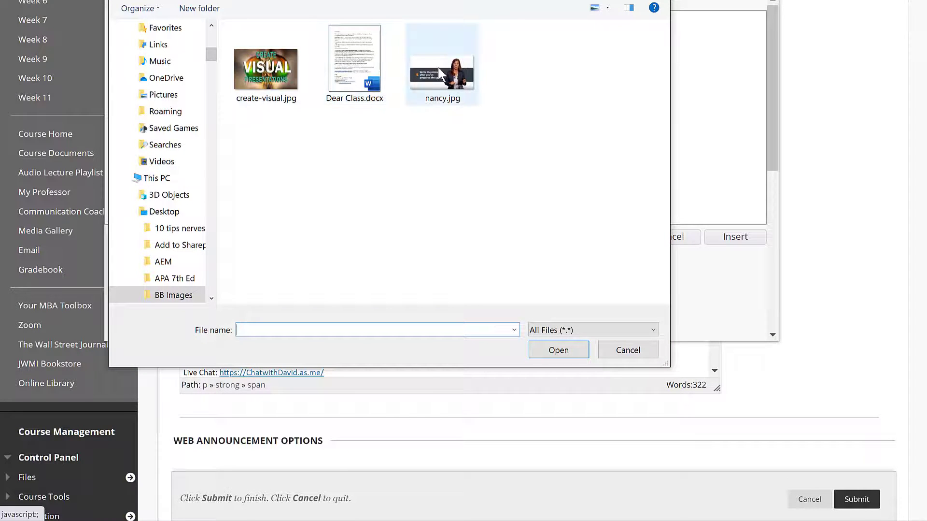
left_click(439, 73)
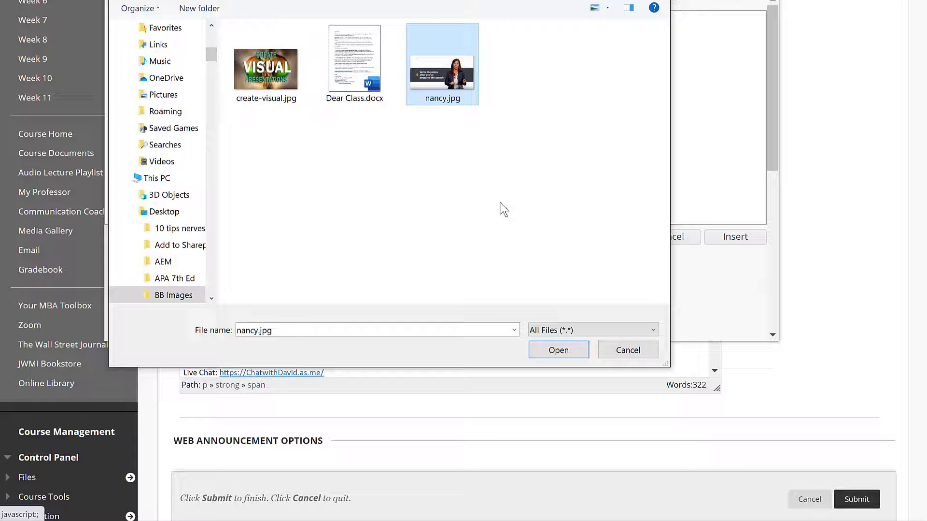
left_click(555, 350)
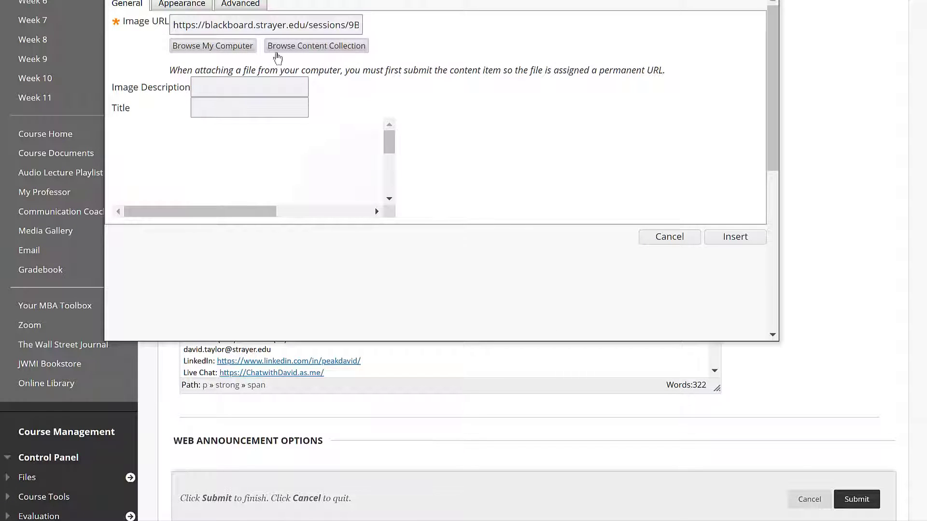
left_click(212, 89)
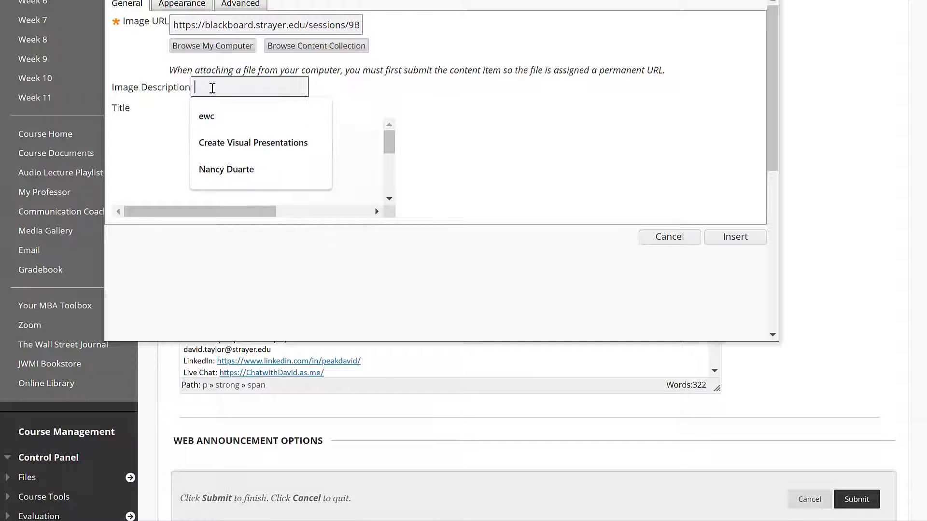
left_click(221, 169)
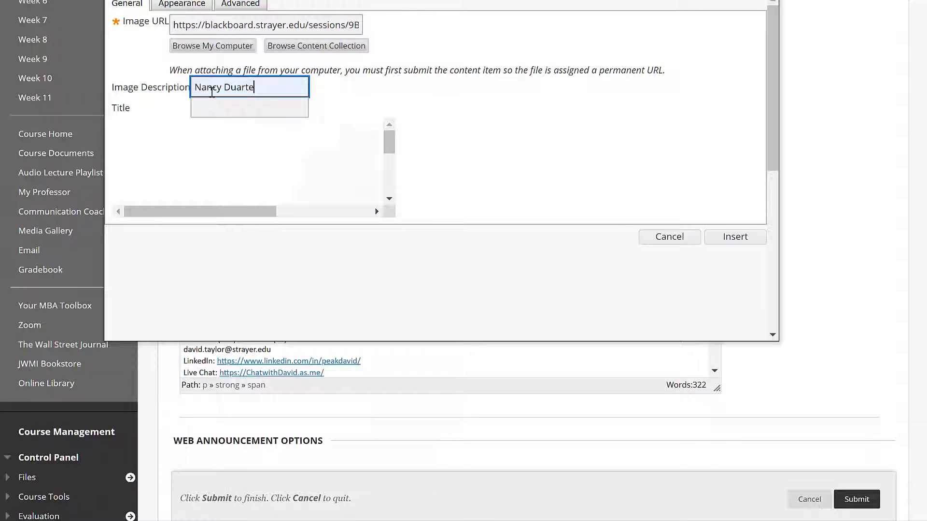
Align the new image left with vertical space 0 and horizontal space 5, and insert it into the message
left_click(187, 4)
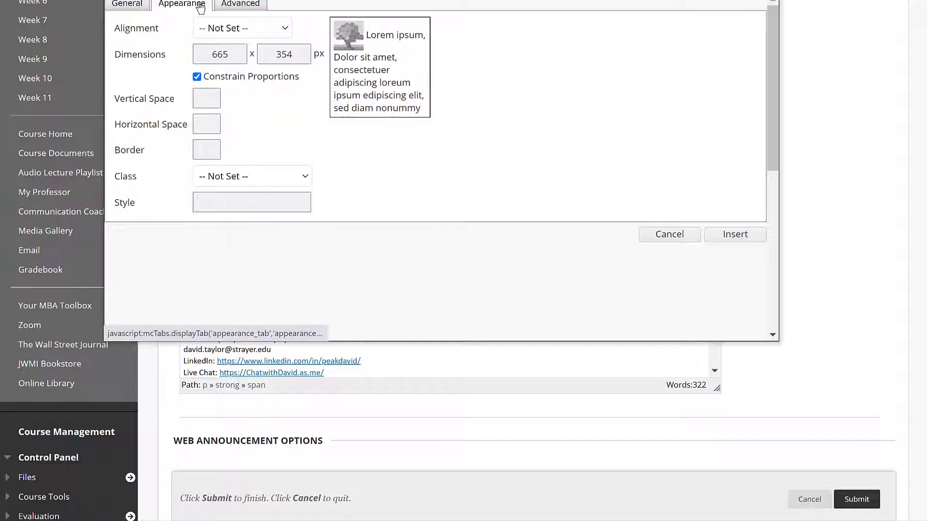
left_click(287, 29)
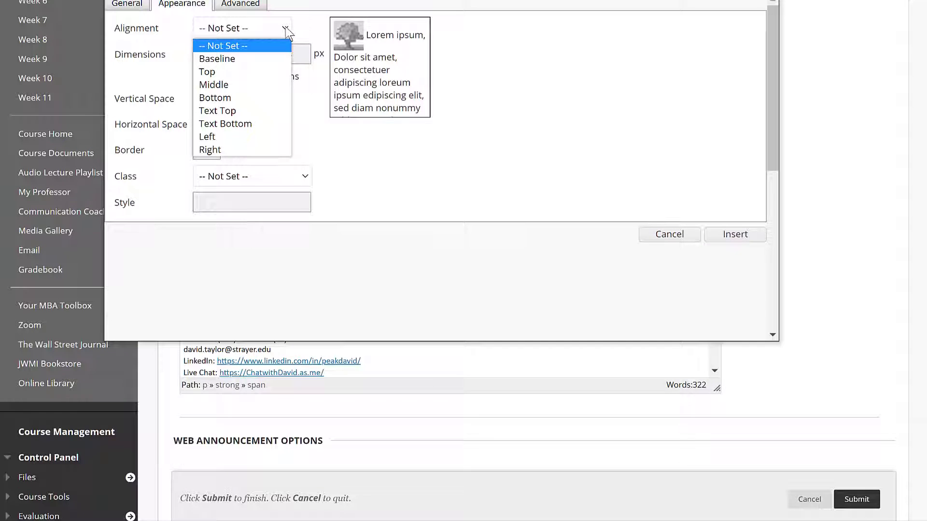
left_click(231, 137)
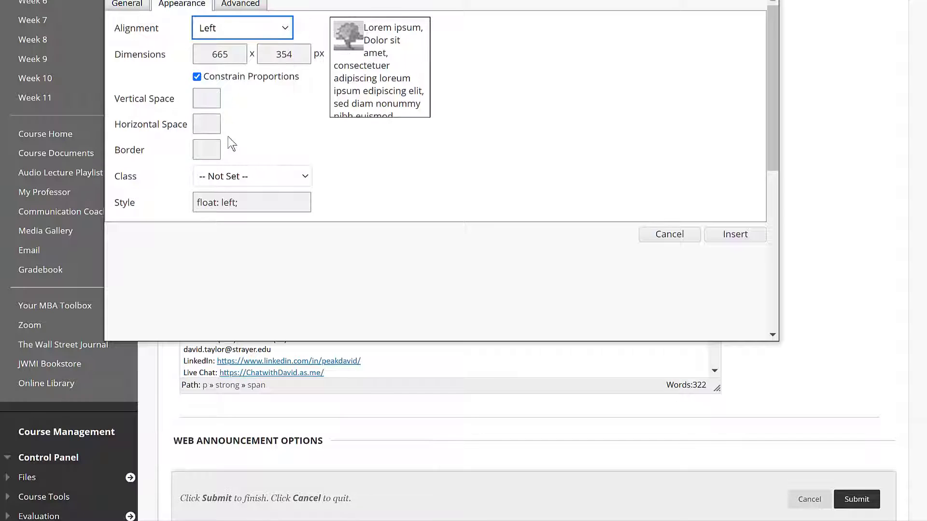
left_click(207, 98)
type("5")
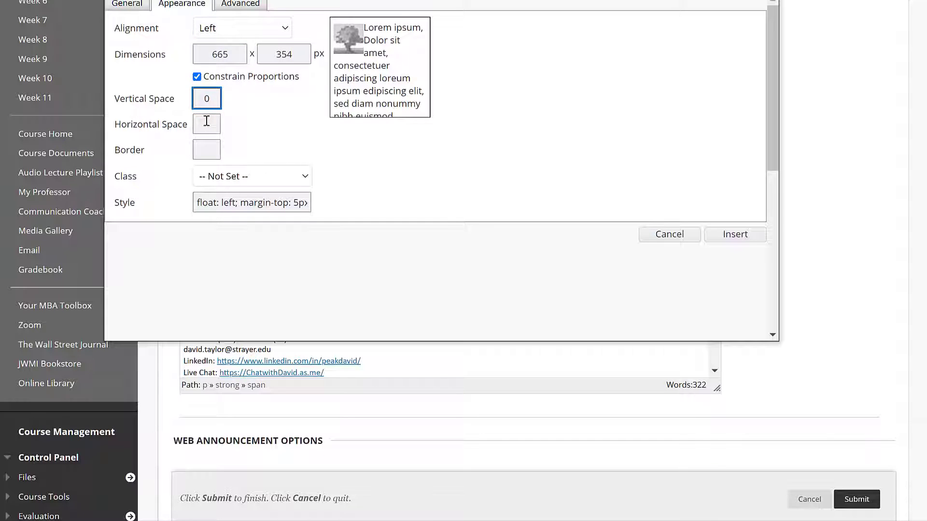
left_click(205, 122)
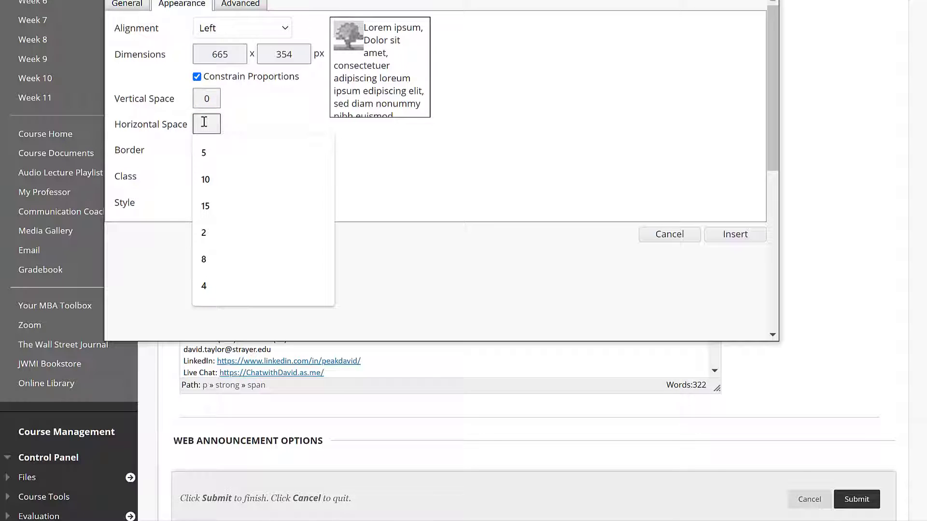
left_click(211, 156)
left_click(318, 140)
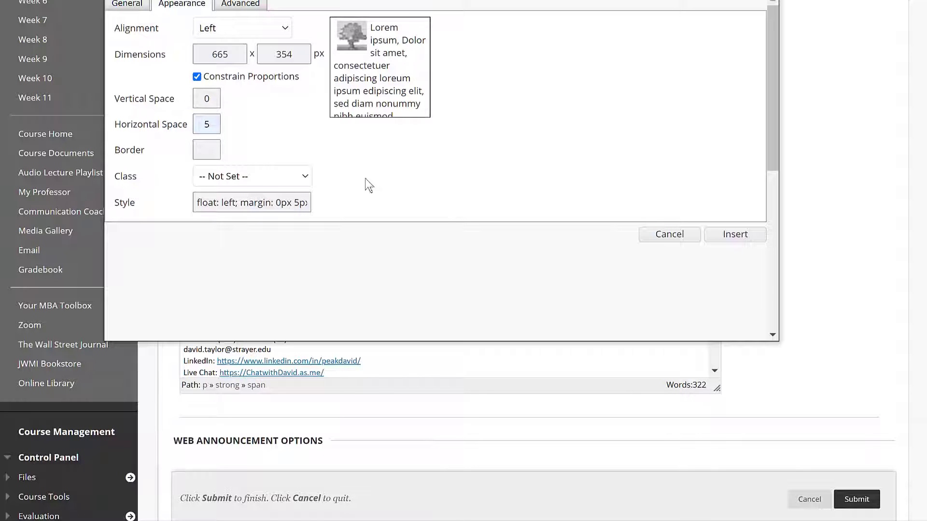
left_click(735, 234)
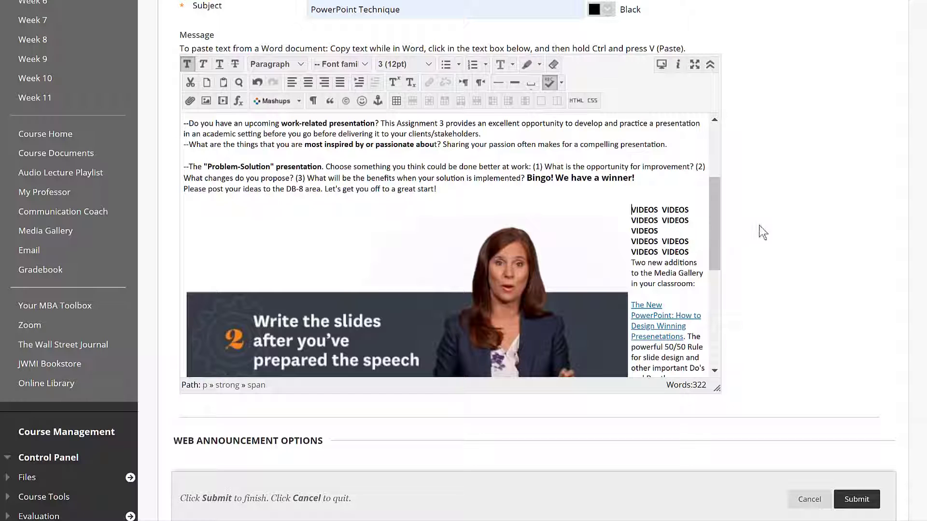
Enlarge the message editing area downward so that more of the announcement fits in it
scroll(768, 234, "down", 1)
scroll(768, 234, "down", 2)
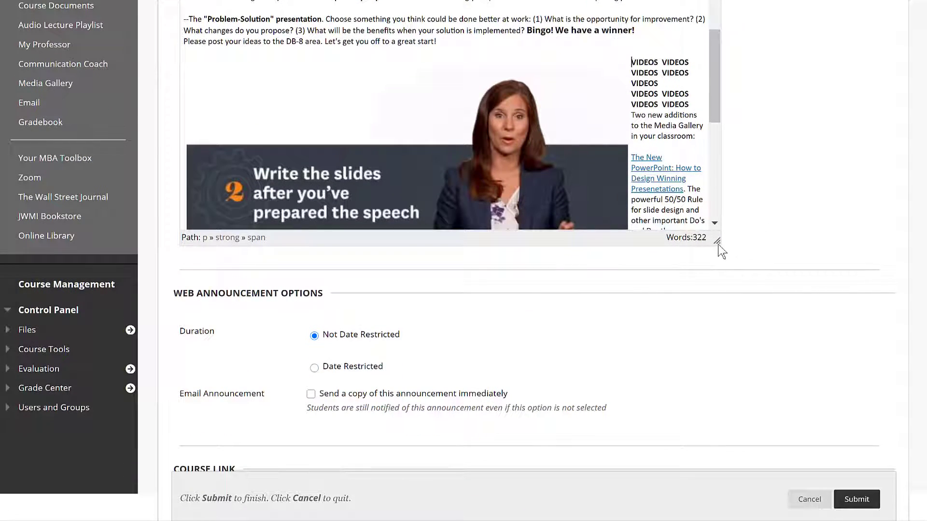
left_click_drag(719, 244, 732, 352)
Shrink the nancy.jpg image proportionally to about 257 x 137 px by its upper-right corner
left_click(586, 73)
left_click(629, 54)
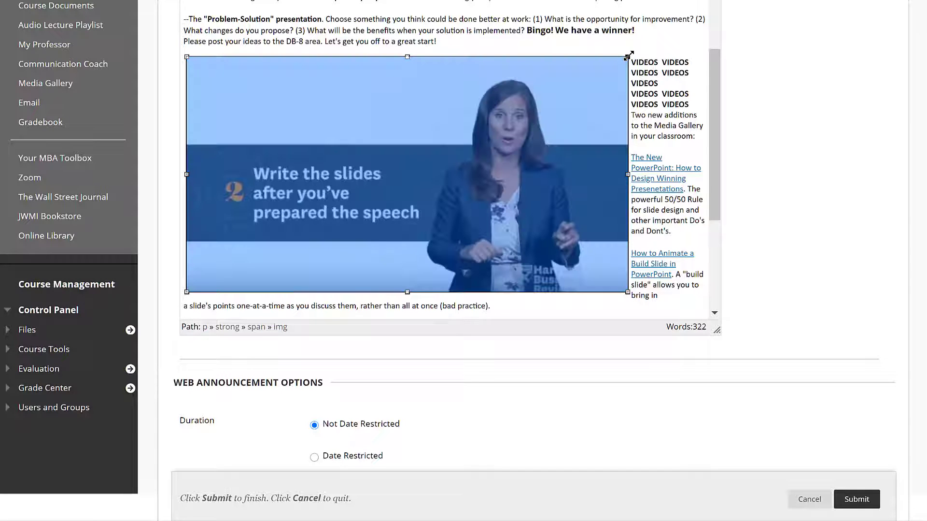
left_click_drag(629, 54, 431, 215)
left_click(445, 208)
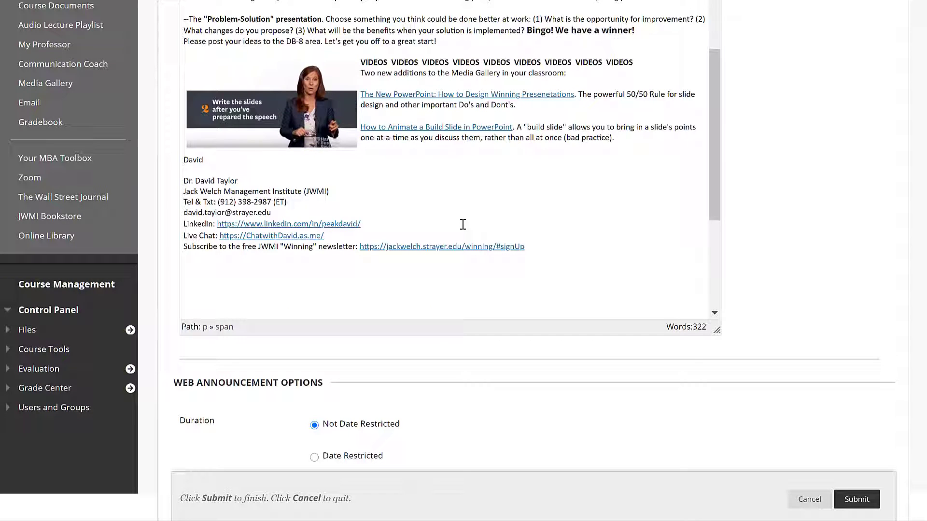
Set the horizontal space of the nancy.jpg image to 8 and update it in the message
right_click(269, 123)
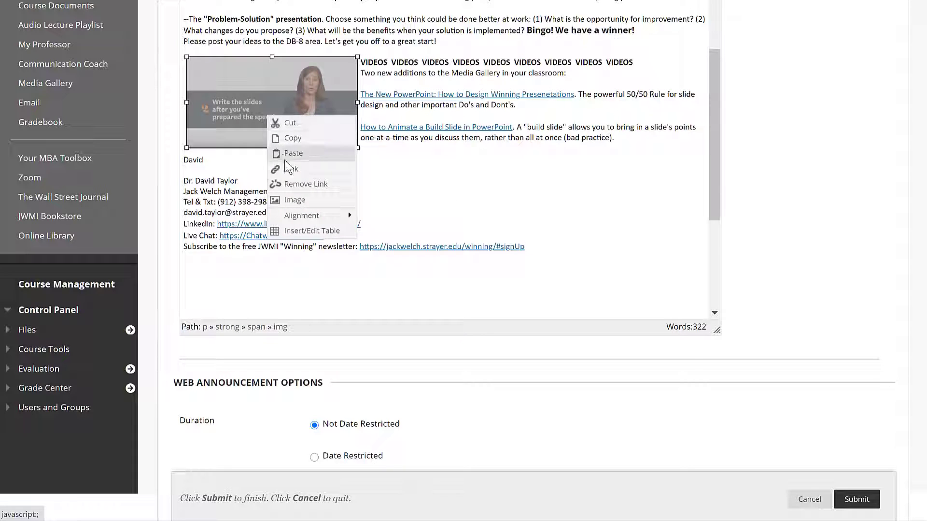
left_click(295, 200)
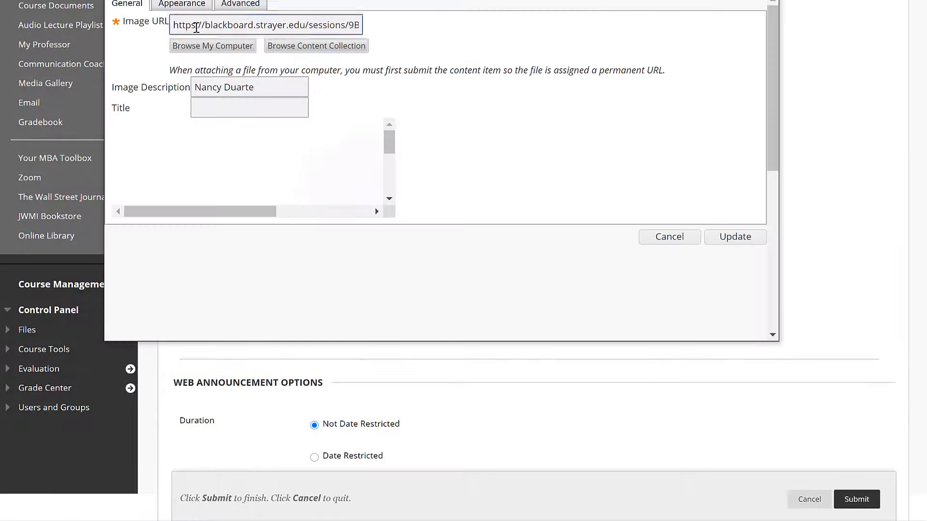
left_click(186, 6)
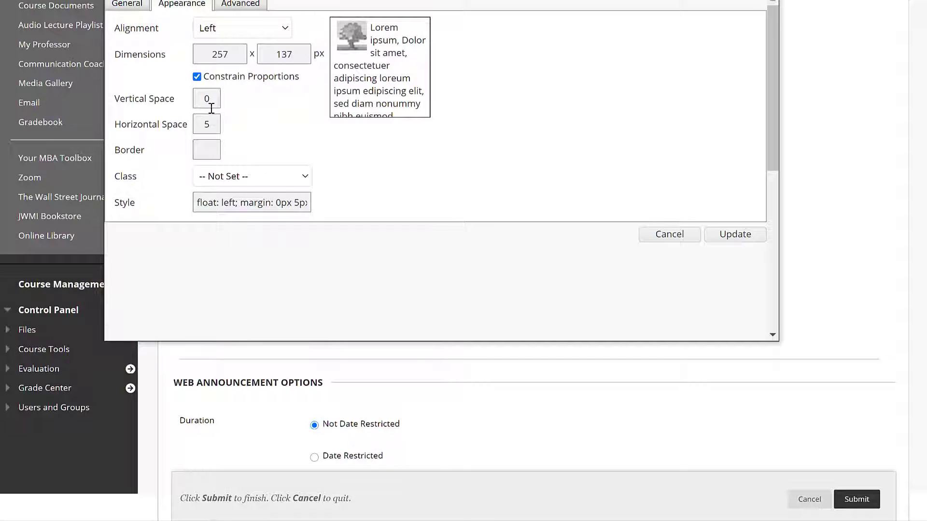
left_click_drag(216, 125, 199, 125)
type("8")
left_click(275, 143)
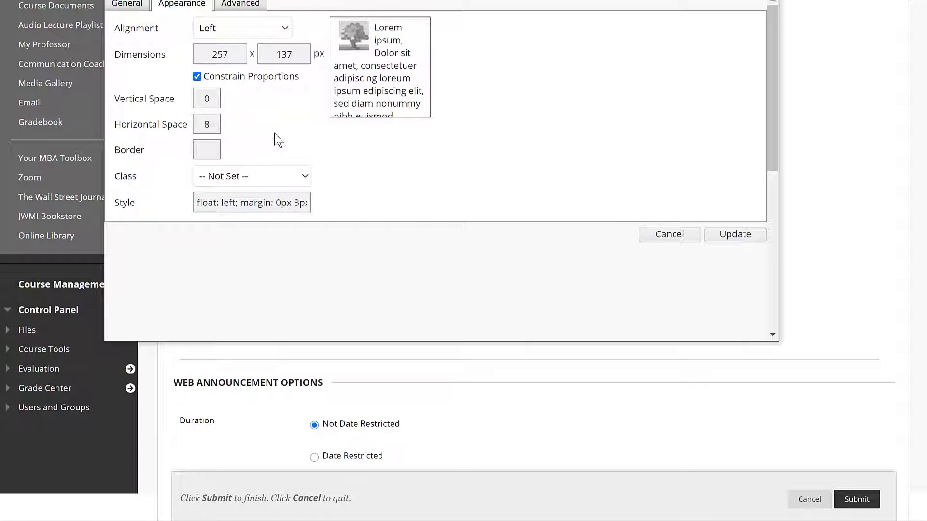
left_click(735, 236)
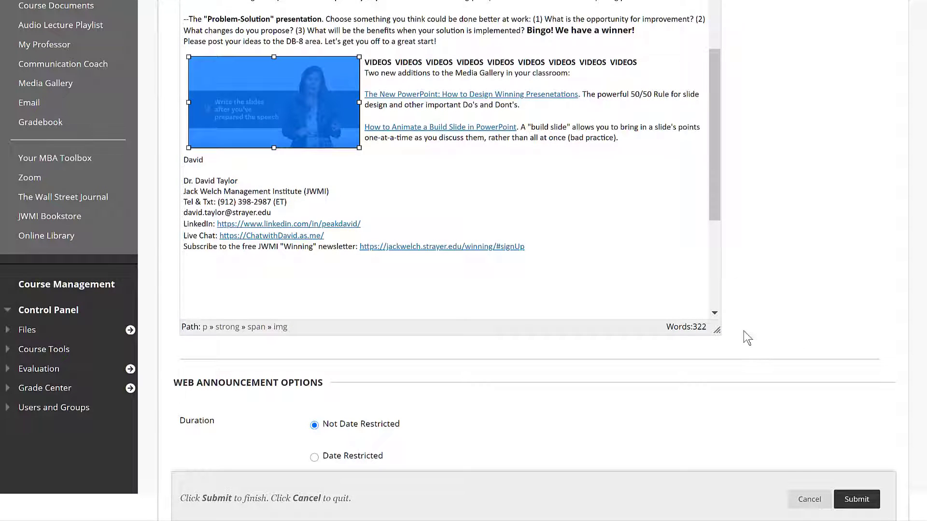
Submit the announcement and review the text and both images in the posted version
left_click(863, 500)
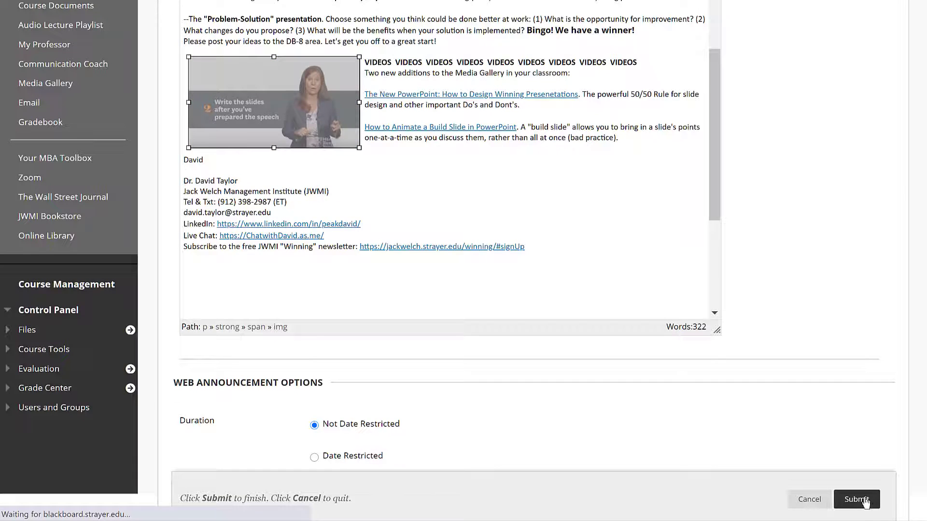
scroll(835, 354, "down", 3)
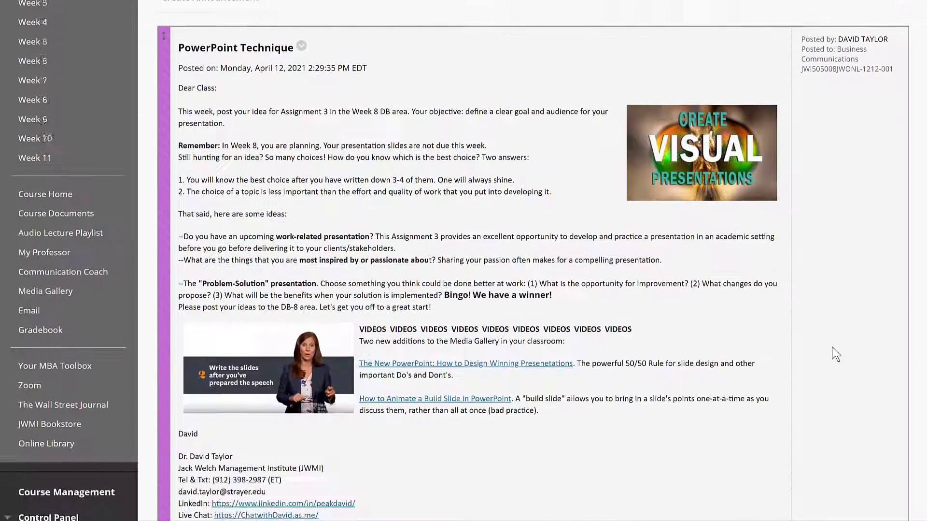
scroll(835, 354, "down", 3)
scroll(741, 482, "up", 2)
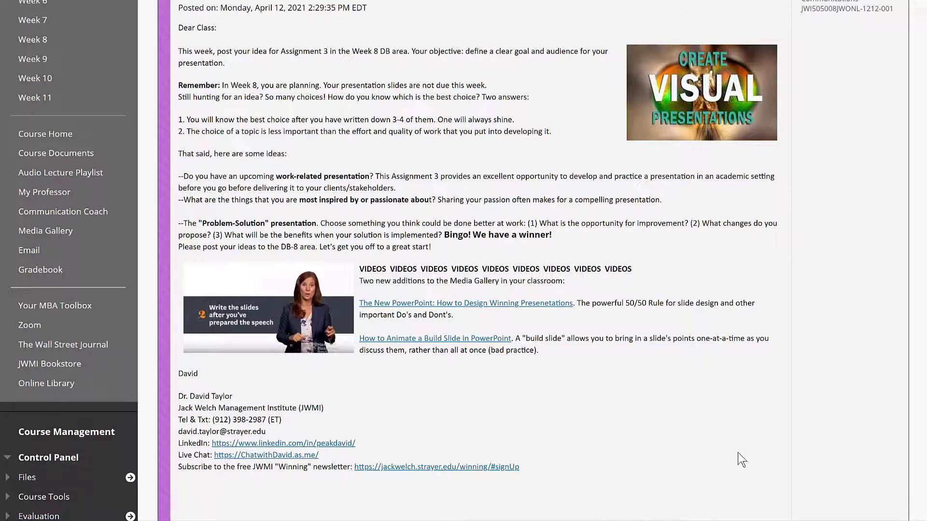
scroll(740, 459, "up", 1)
scroll(745, 459, "down", 3)
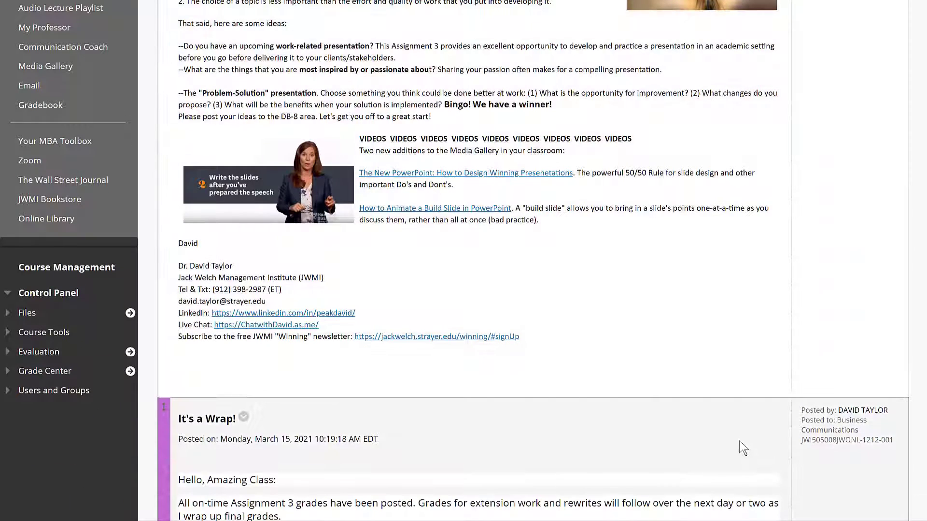